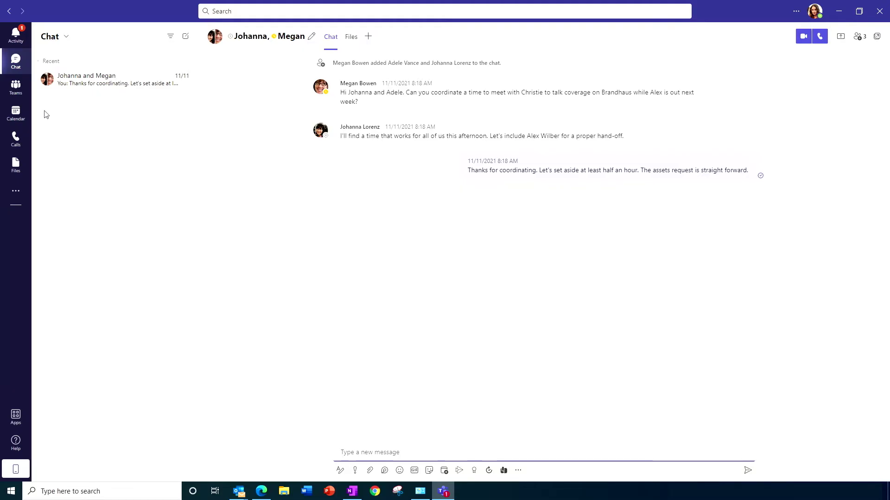
Switch from Chat to the Teams list, showing the U.S. Sales General channel.
{"action": "left_click", "coordinate": [16, 91]}
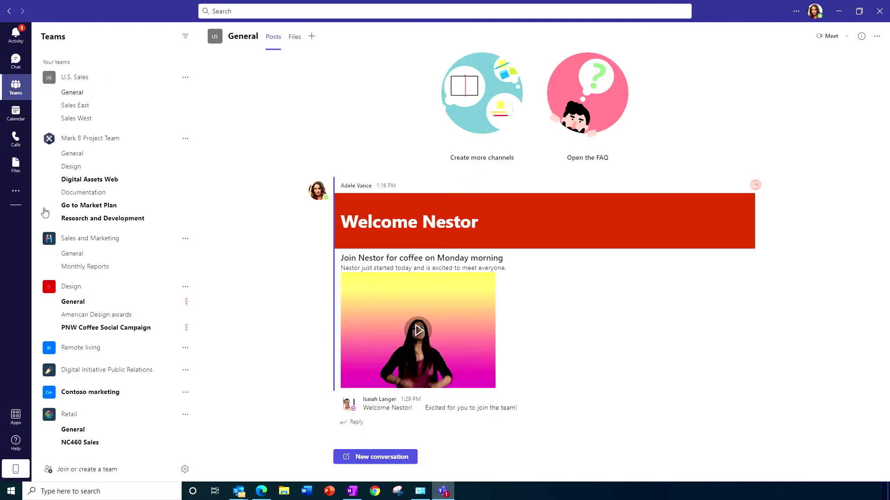
Start a new team from the Manage an Event template and make it Public.
{"action": "left_click", "coordinate": [97, 470]}
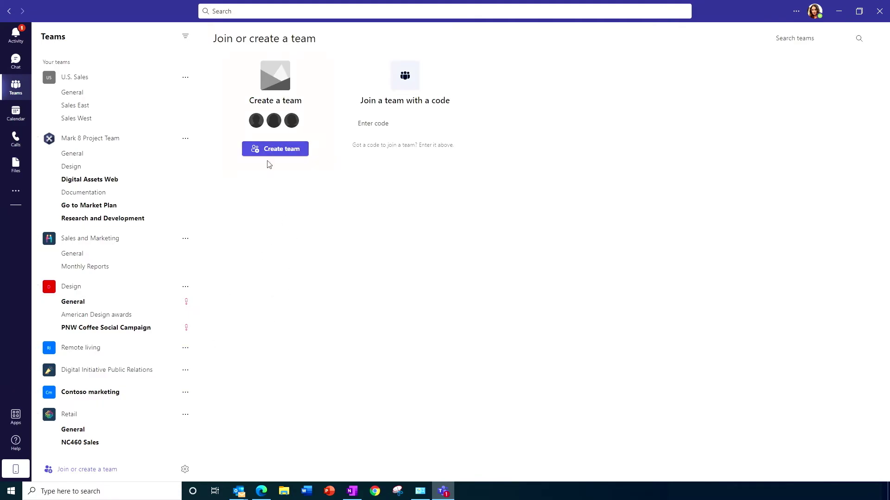
{"action": "left_click", "coordinate": [279, 153]}
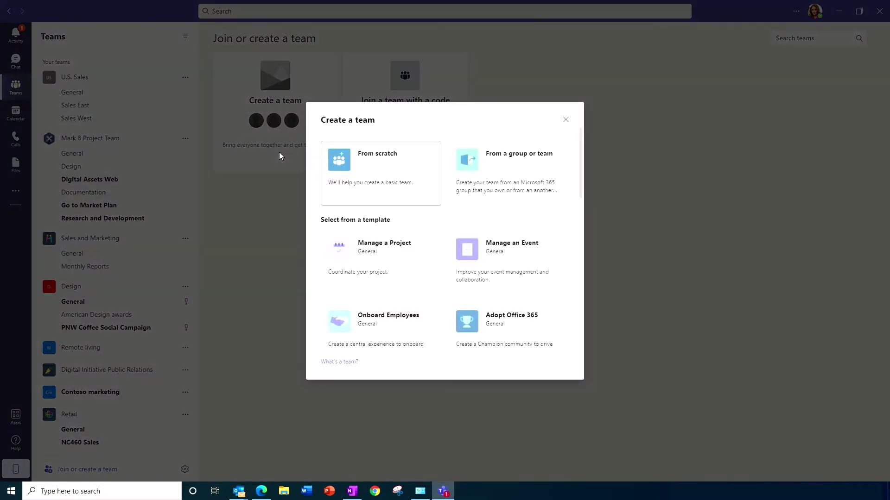
{"action": "left_click_drag", "start_coordinate": [582, 188], "coordinate": [583, 208]}
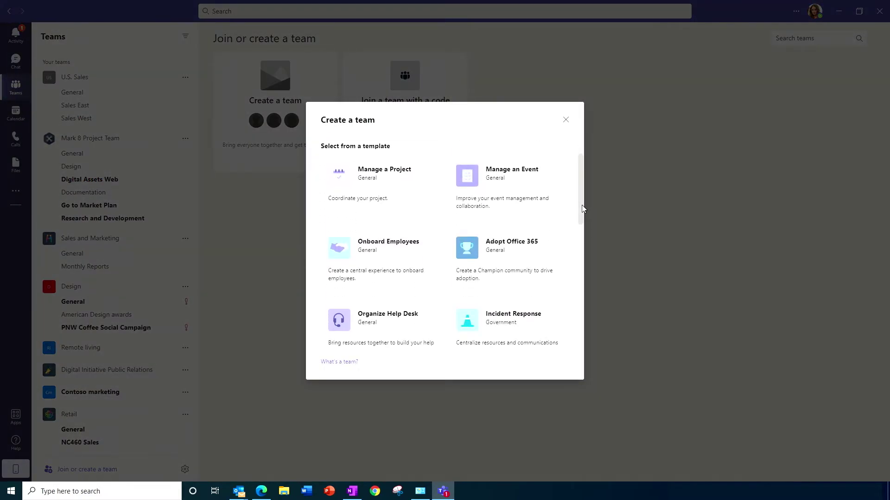
{"action": "left_click", "coordinate": [513, 175]}
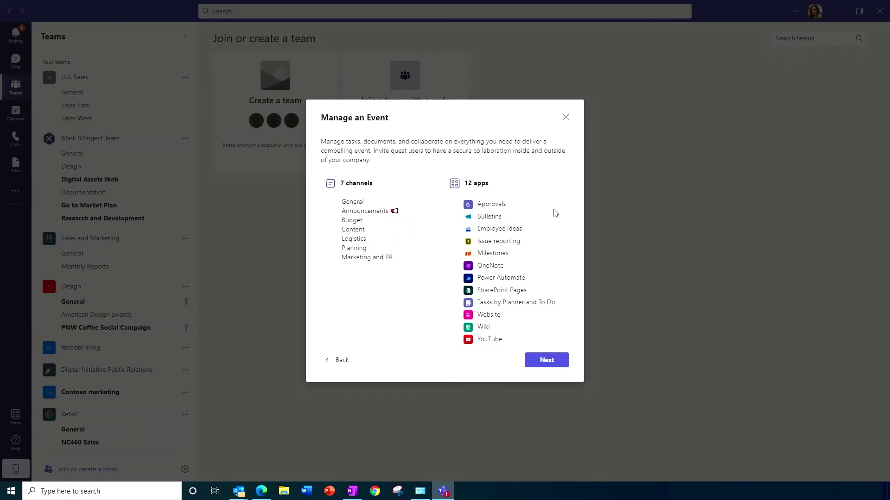
{"action": "left_click", "coordinate": [551, 366]}
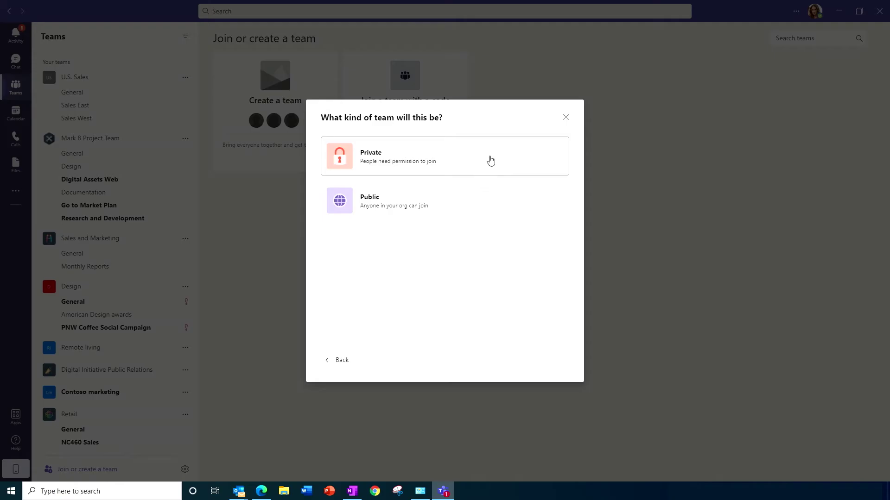
{"action": "left_click", "coordinate": [486, 210]}
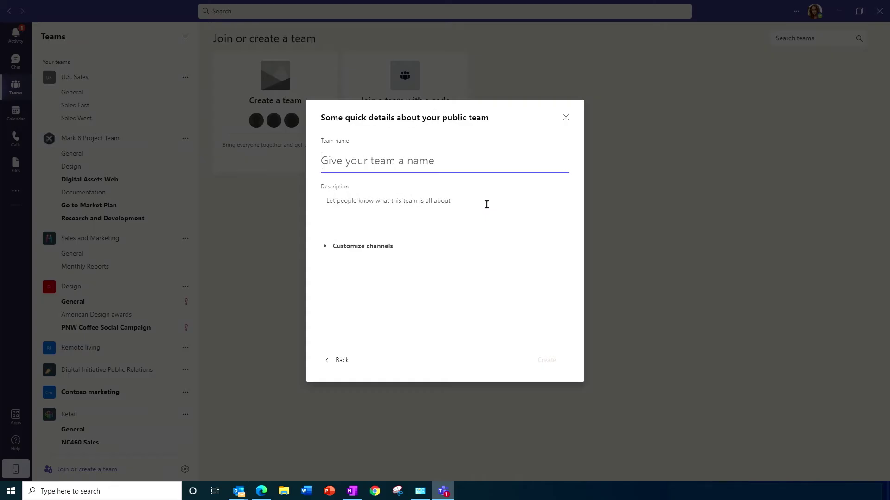
Name the team 'Annual Conference' and begin its description with 'This team'.
{"action": "type", "text": "Annual "}
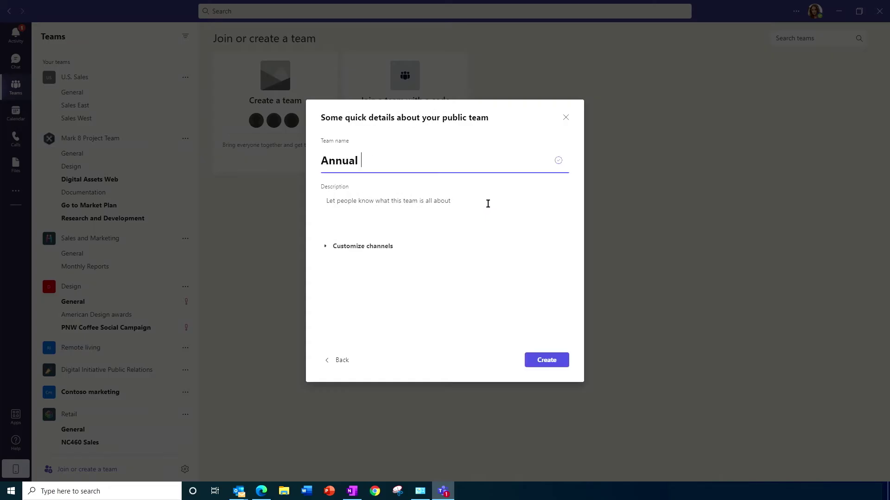
{"action": "type", "text": "Conference"}
{"action": "left_click", "coordinate": [488, 204]}
{"action": "type", "text": "This team"}
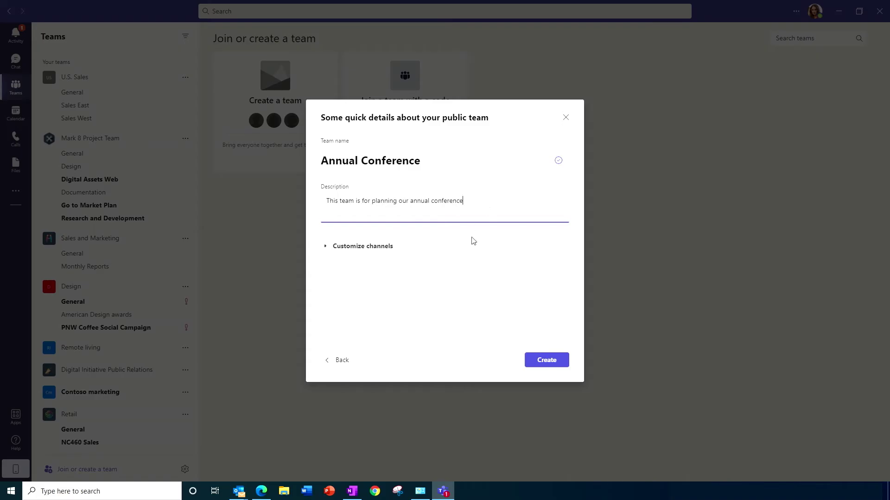
Rename the template's Logistics channel to Transportation and create the team.
{"action": "left_click", "coordinate": [382, 247]}
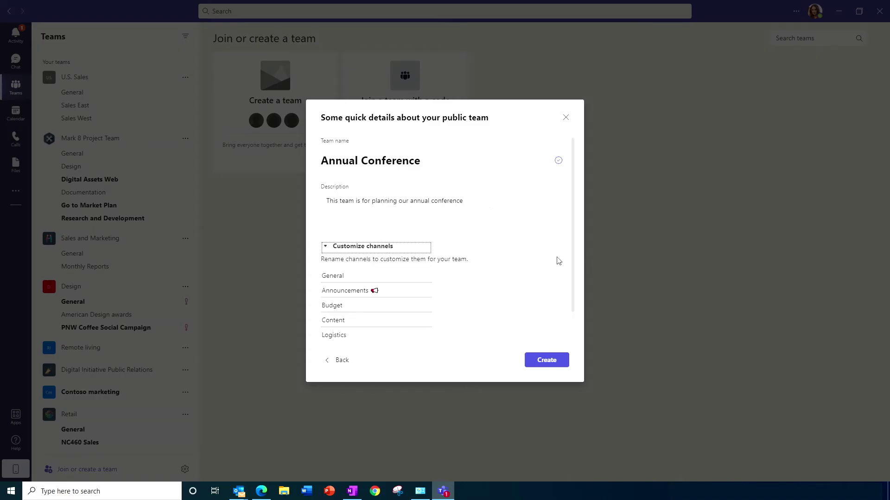
{"action": "left_click_drag", "start_coordinate": [573, 260], "coordinate": [576, 322]}
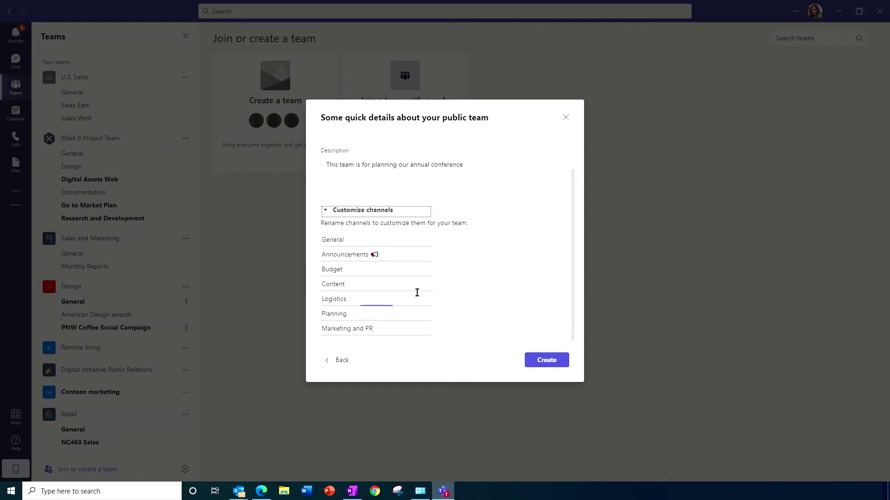
{"action": "left_click_drag", "start_coordinate": [410, 299], "coordinate": [322, 299]}
{"action": "key", "text": "BackSpace"}
{"action": "type", "text": "Transportation"}
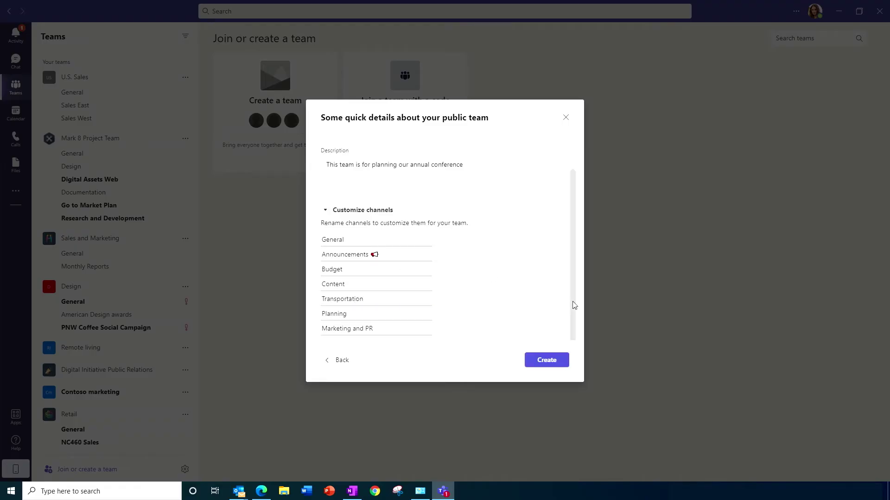
{"action": "left_click", "coordinate": [546, 361]}
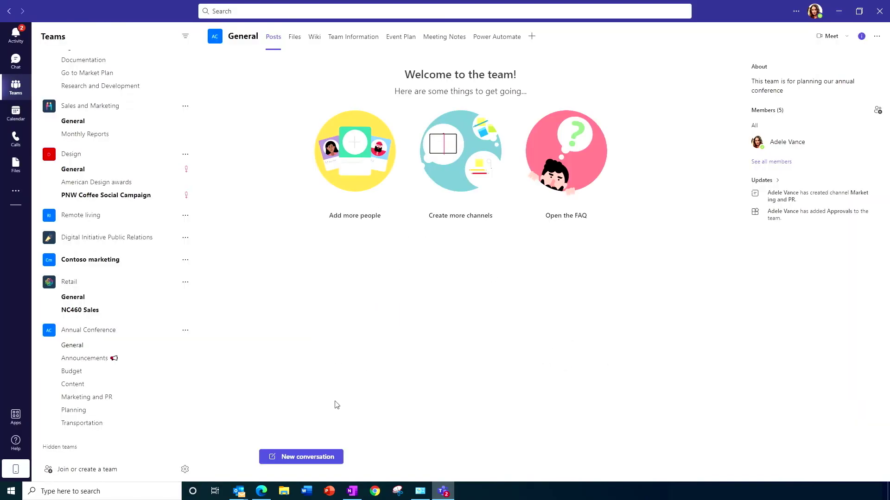
Search for the suggested person, add them as the team's sixth member, and close the dialog.
{"action": "left_click", "coordinate": [366, 222]}
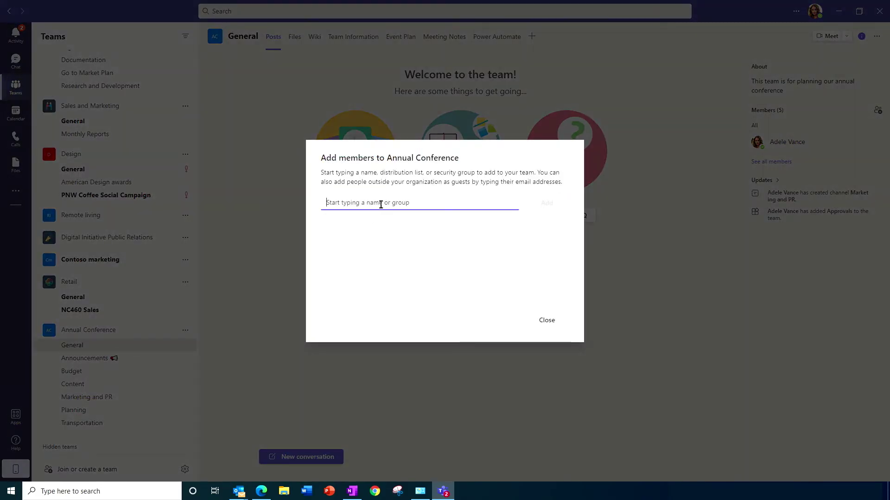
{"action": "type", "text": "nestor"}
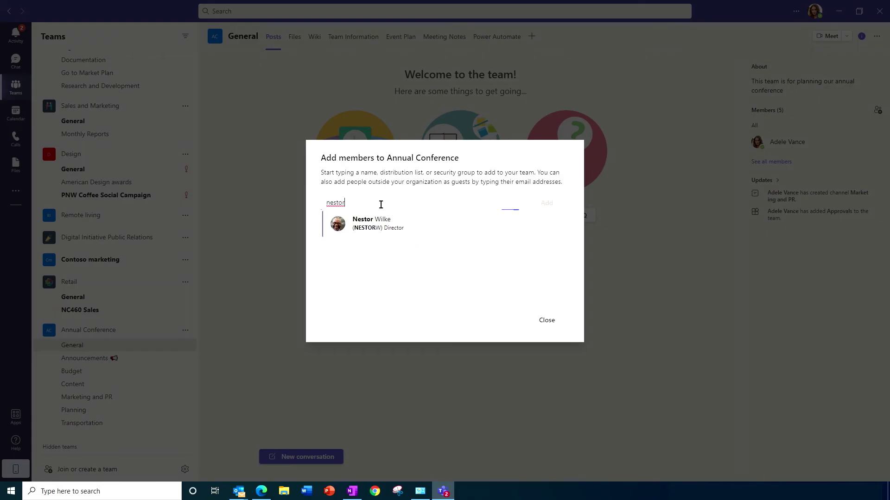
{"action": "left_click", "coordinate": [383, 230]}
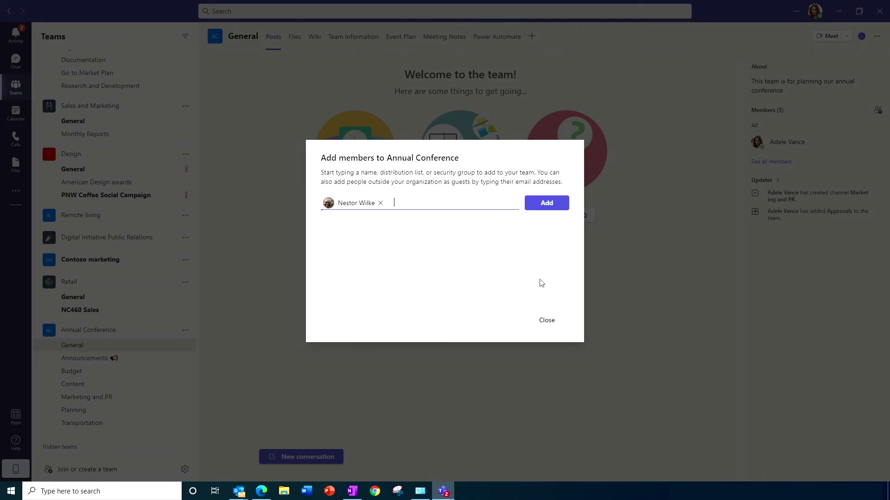
{"action": "left_click", "coordinate": [547, 201]}
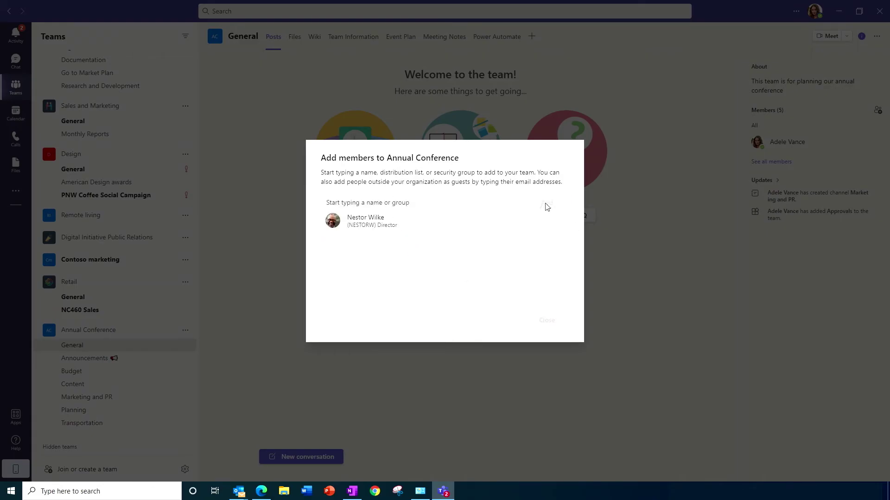
{"action": "left_click", "coordinate": [547, 322]}
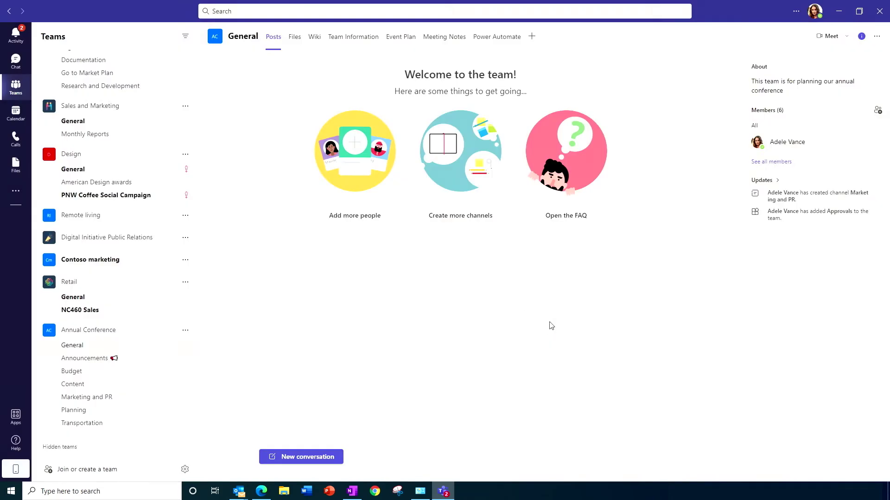
Add a 'Localization Planning' channel described 'This channel is for all localization needs for the event', auto-shown to everyone.
{"action": "left_click", "coordinate": [464, 217]}
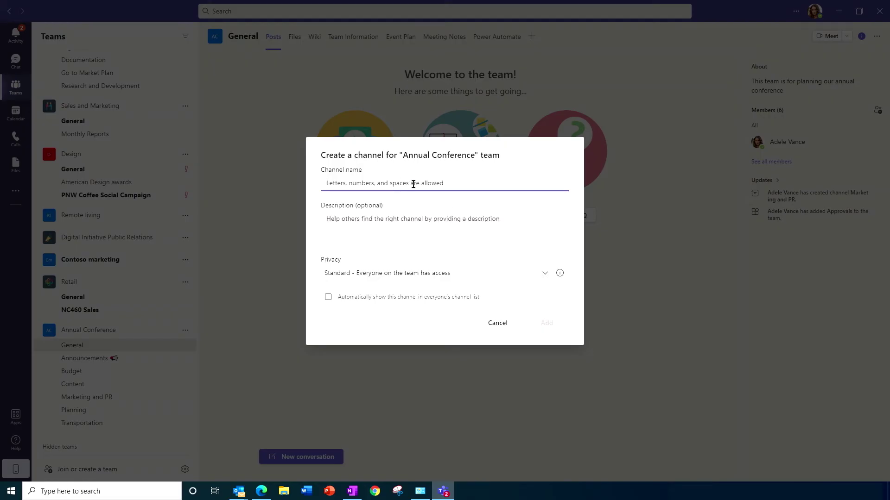
{"action": "type", "text": "Local"}
{"action": "type", "text": "ization Planning"}
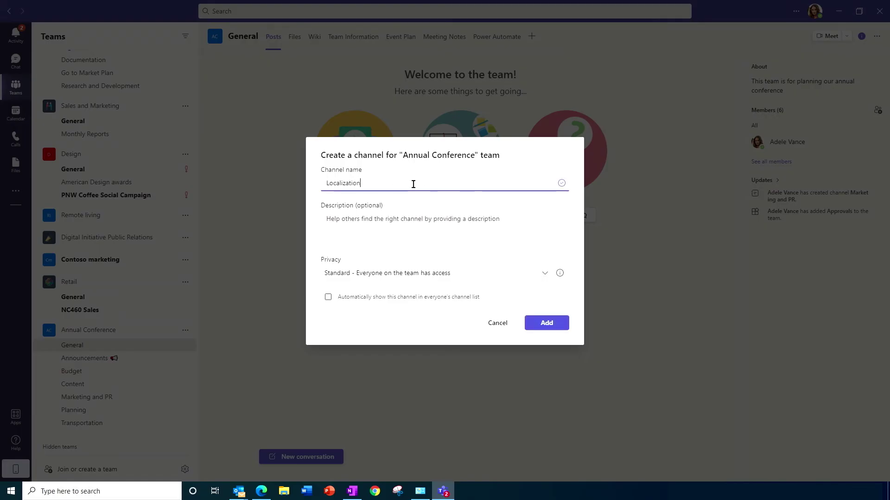
{"action": "left_click", "coordinate": [464, 231]}
{"action": "type", "text": "This channel is for all loca"}
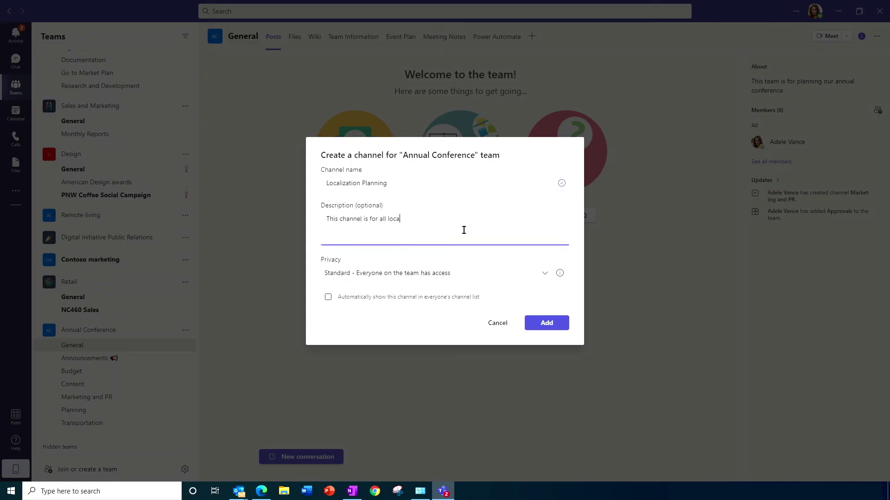
{"action": "type", "text": "lization needs for the event"}
{"action": "left_click", "coordinate": [328, 298]}
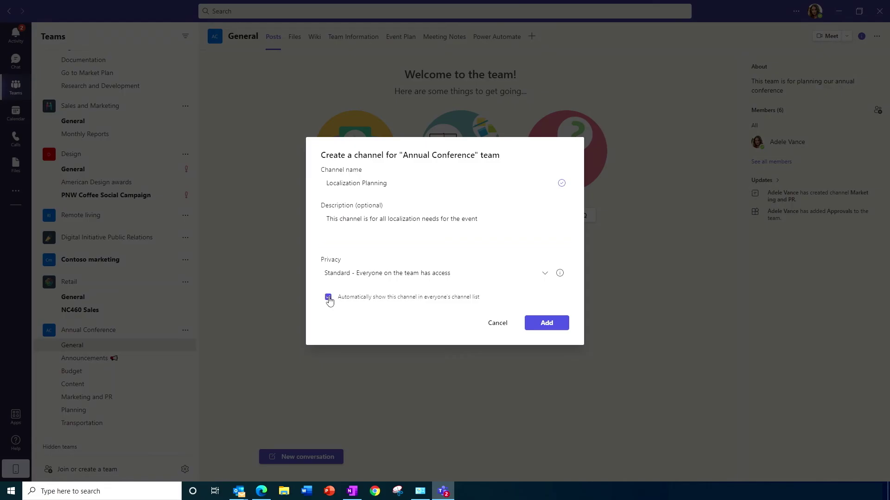
{"action": "left_click", "coordinate": [553, 326]}
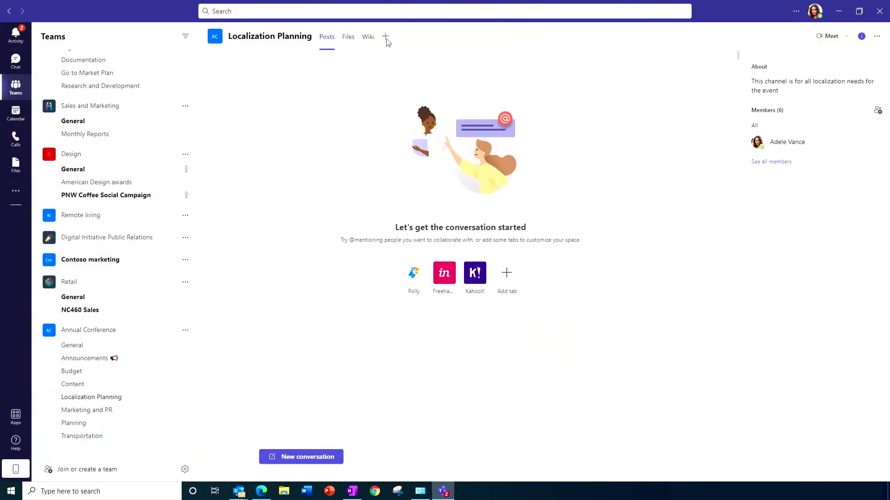
Add the Whiteboard app as a tab on the Localization Planning channel.
{"action": "left_click", "coordinate": [386, 39]}
{"action": "type", "text": "whiteboard"}
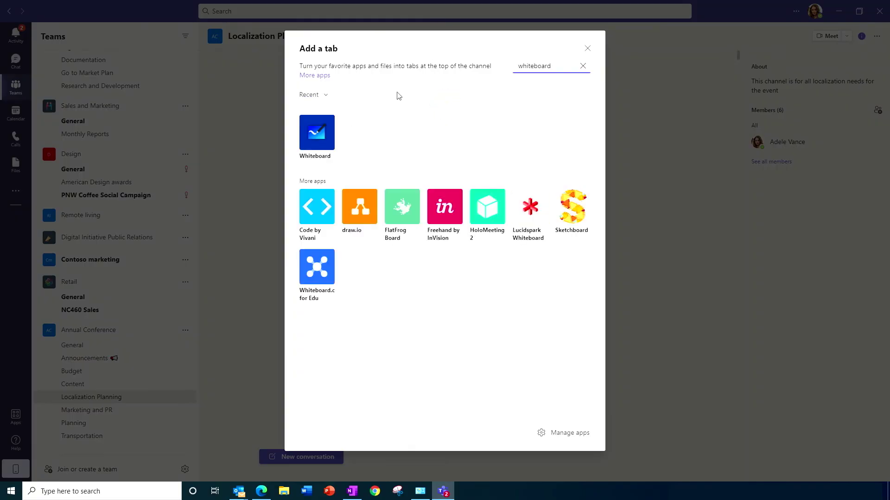
{"action": "left_click", "coordinate": [324, 148]}
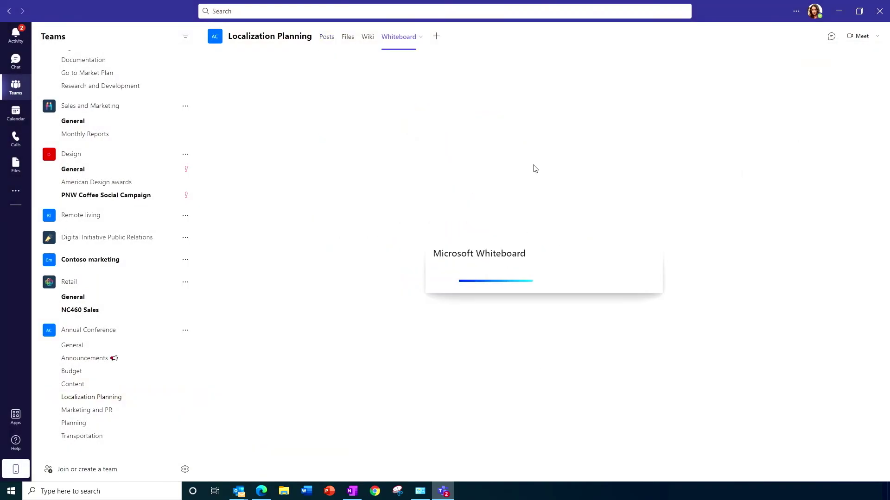
{"action": "scroll", "coordinate": [185, 328], "scroll_direction": "down", "scroll_amount": 1}
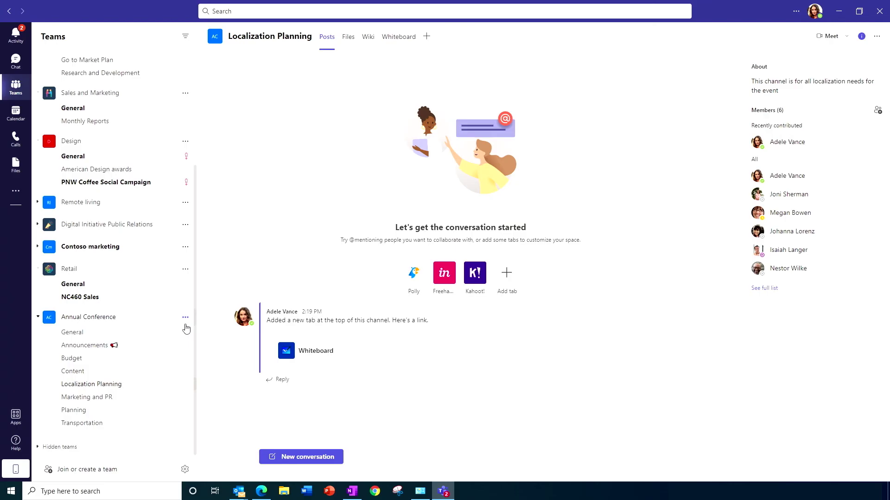
Show Annual Conference's analytics for all channels over the Last 30 Days.
{"action": "left_click", "coordinate": [185, 318]}
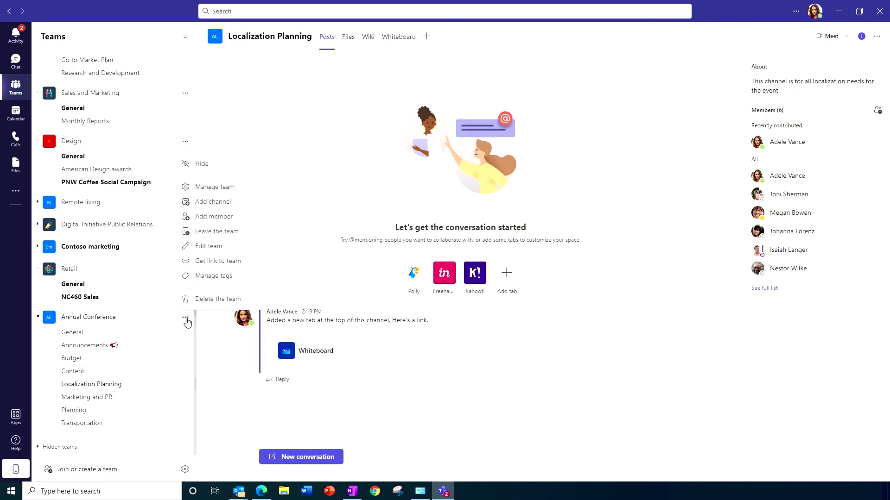
{"action": "left_click", "coordinate": [222, 188]}
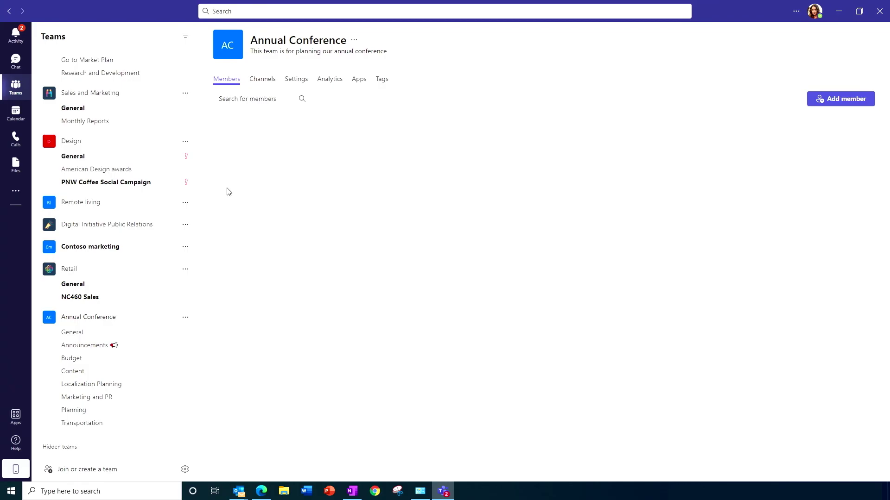
{"action": "left_click", "coordinate": [336, 81]}
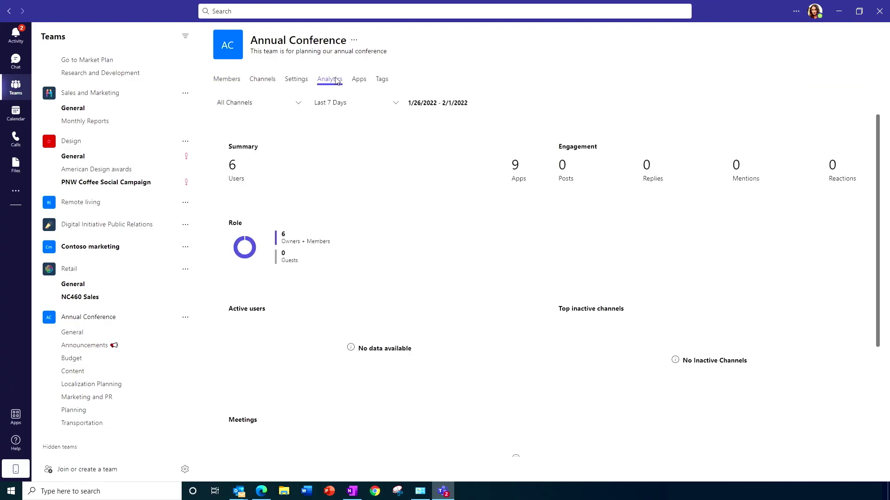
{"action": "left_click", "coordinate": [301, 105]}
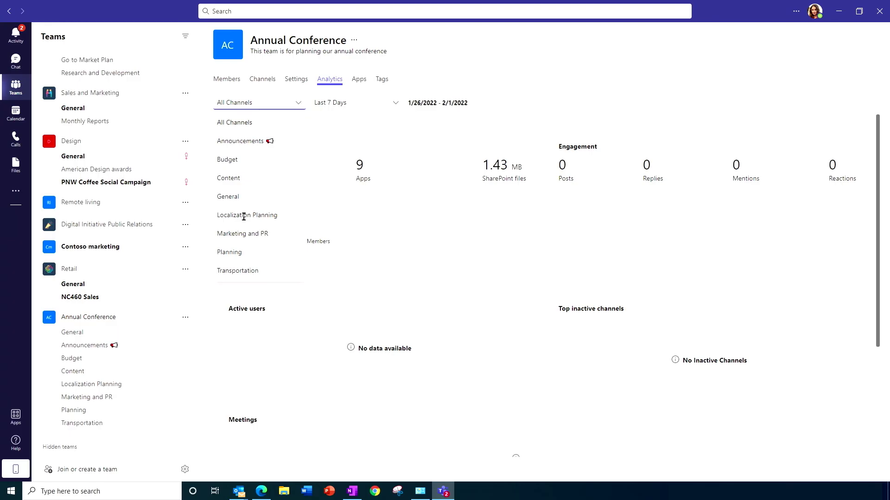
{"action": "left_click", "coordinate": [395, 111]}
{"action": "left_click", "coordinate": [398, 110]}
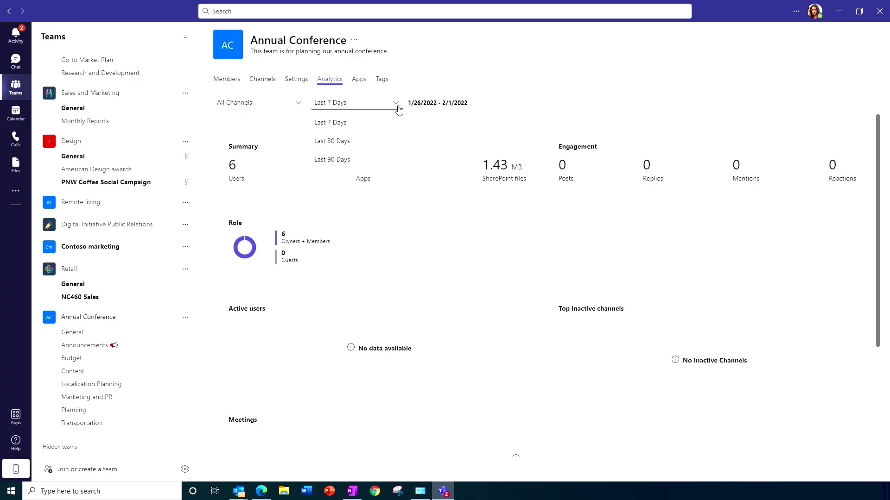
{"action": "left_click", "coordinate": [346, 140]}
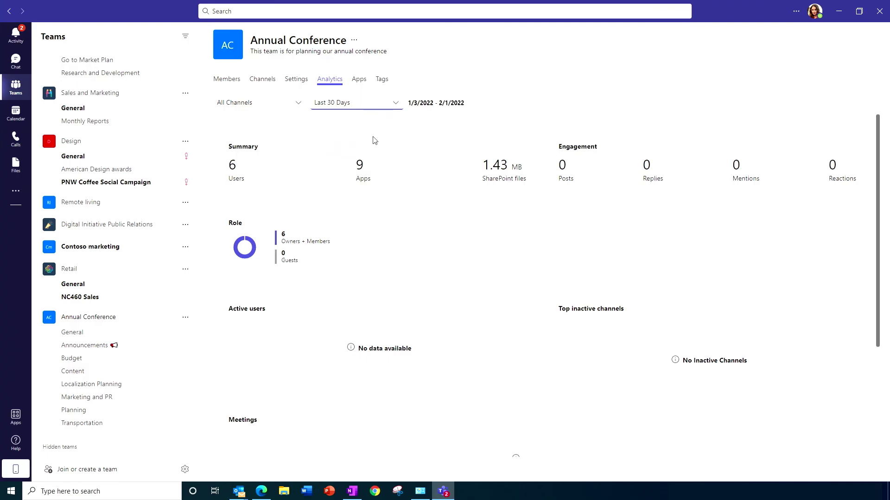